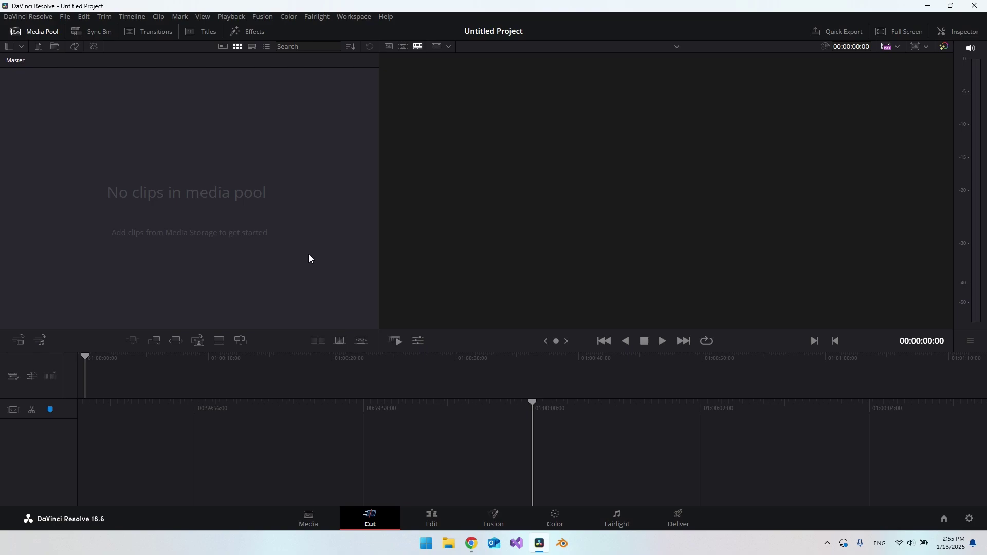
- Open Keyboard Customization and filter by 'ripple delete' to confirm Ripple Delete is mapped to 4
left_click(32, 17)
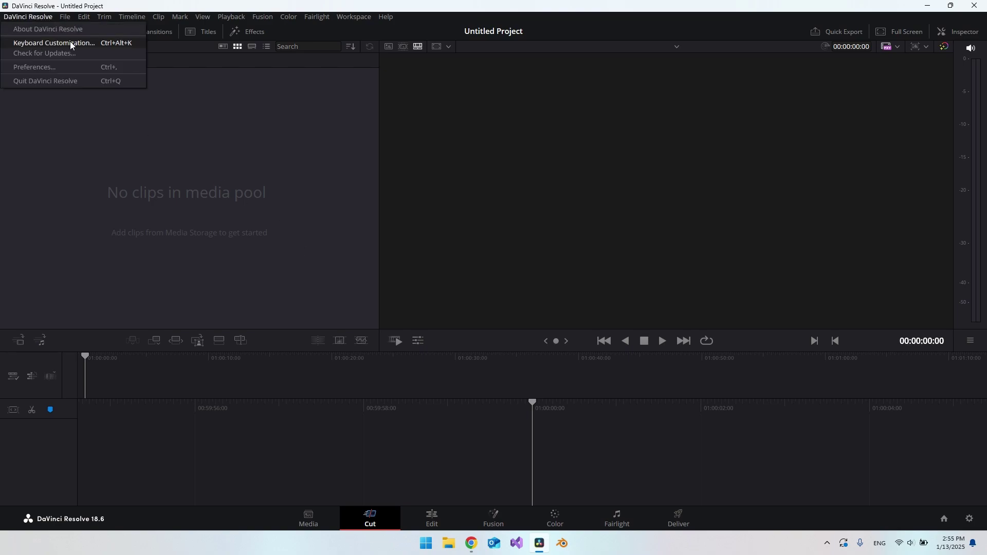
left_click(84, 44)
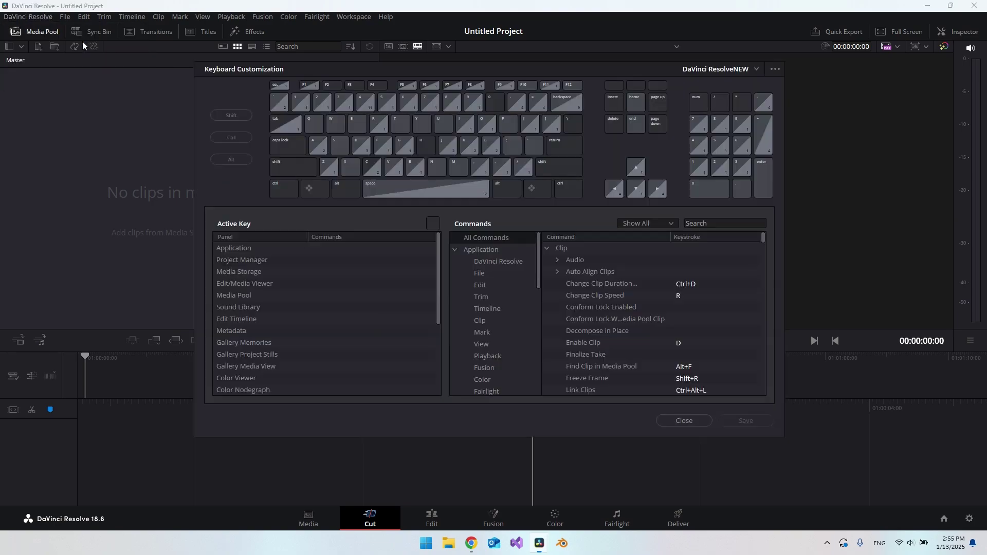
left_click(703, 222)
type("ri")
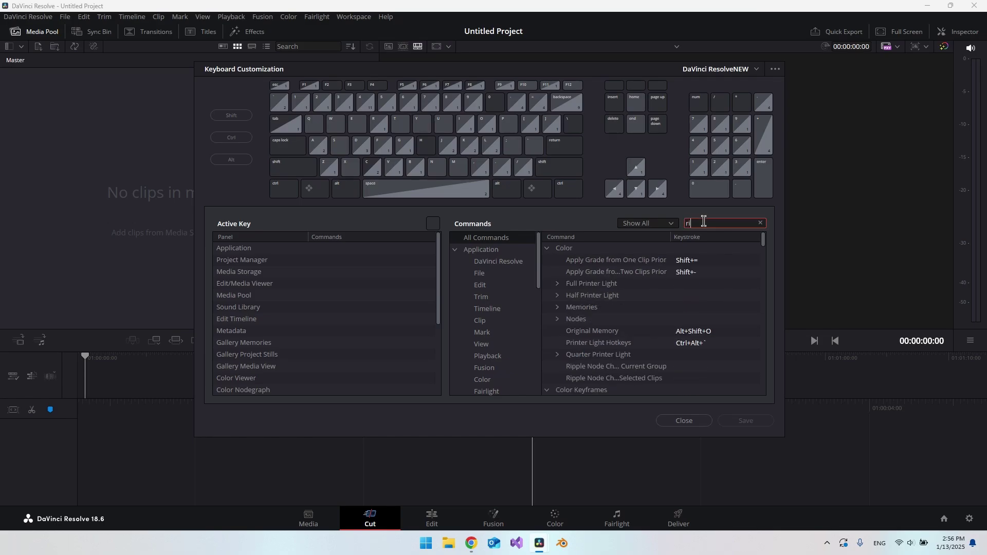
type("pple delete")
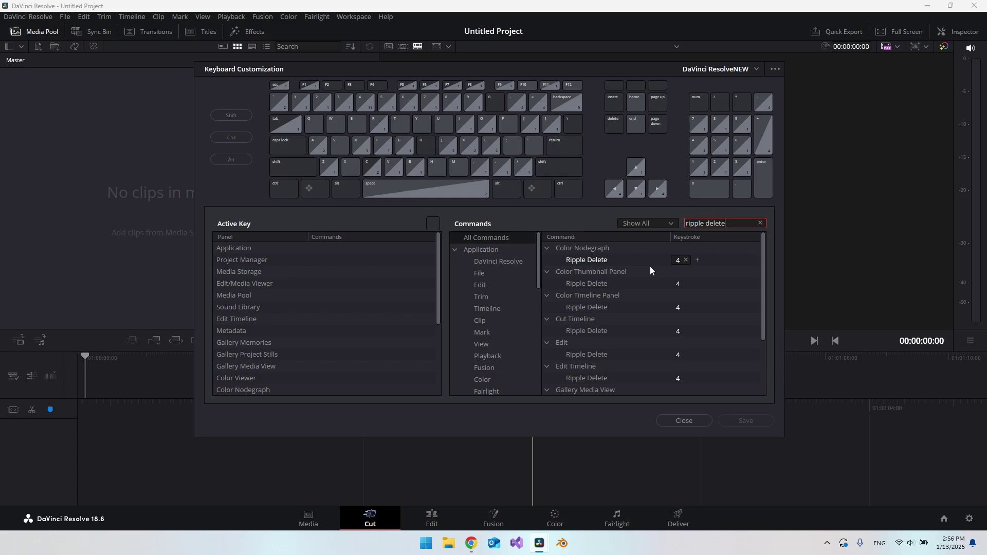
mouse_move(681, 288)
scroll(680, 261, "down", 3)
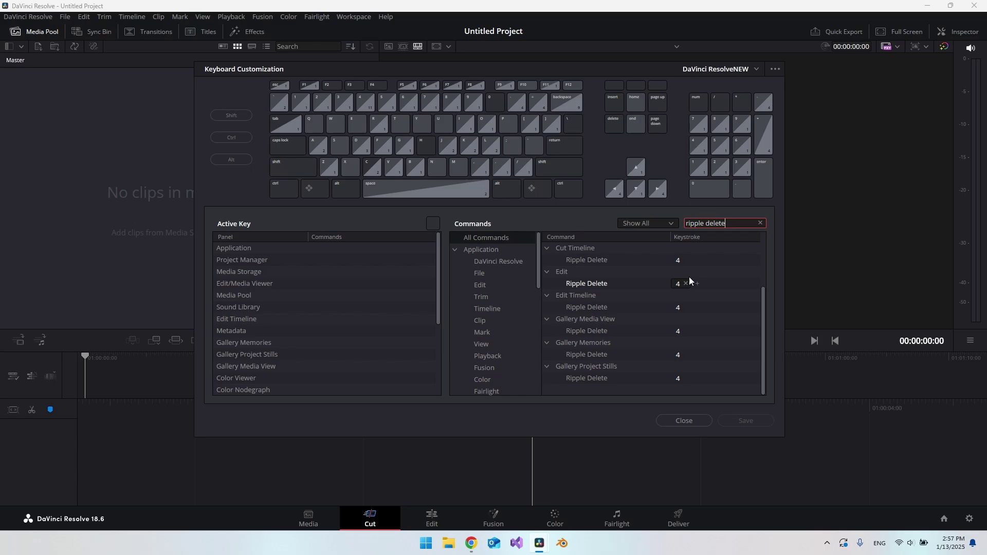
scroll(689, 280, "up", 3)
- Replace the command search with 'split clip' to show Split Clip in Timeline mapped to 1
double_click(721, 223)
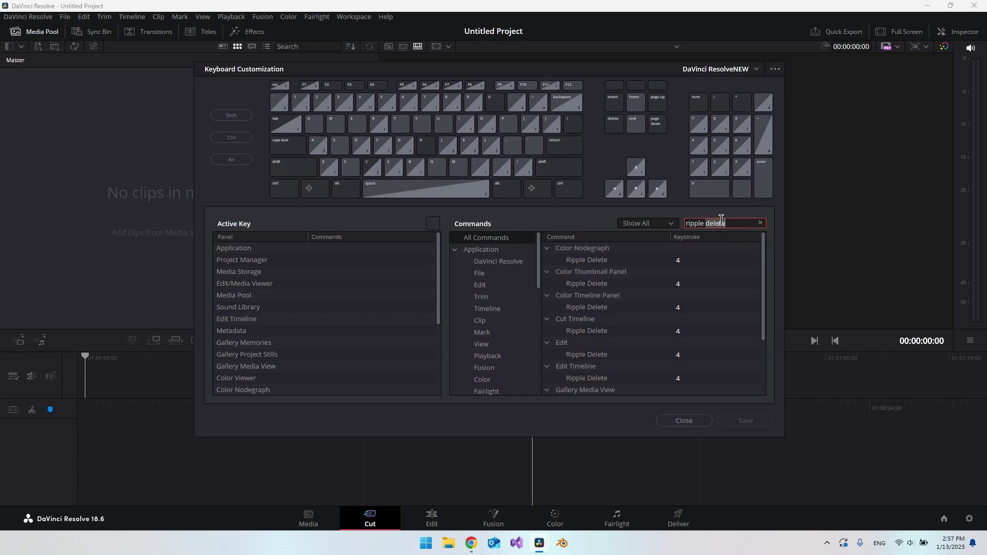
key("BackSpace")
key("BackSpace")
key("BackSpace")
key("BackSpace")
key("BackSpace")
key("BackSpace")
key("BackSpace")
key("BackSpace")
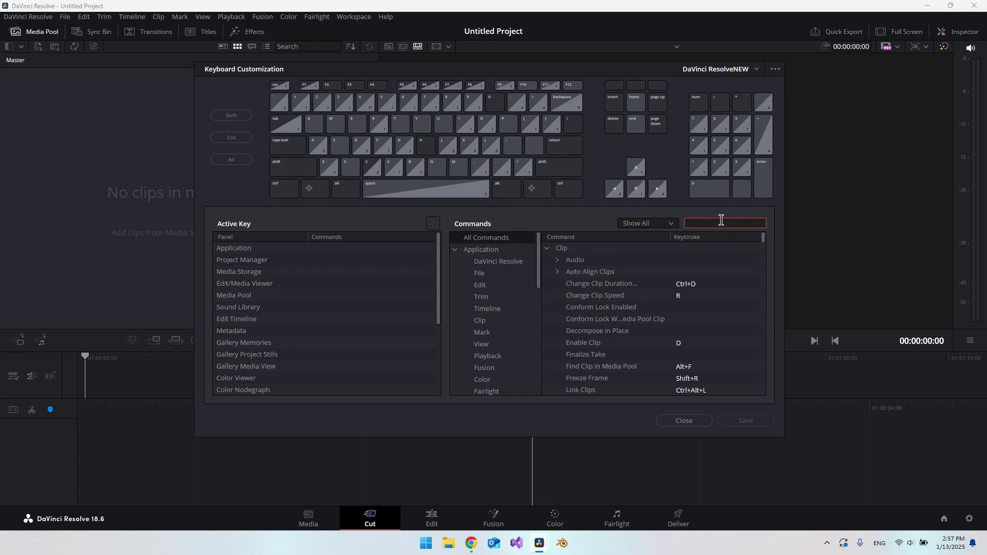
type("split ")
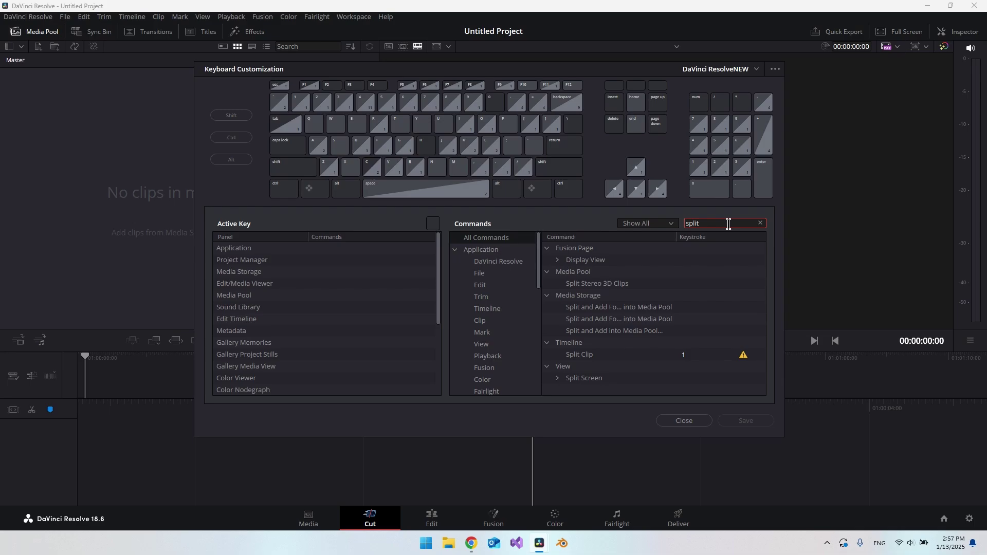
type("clip")
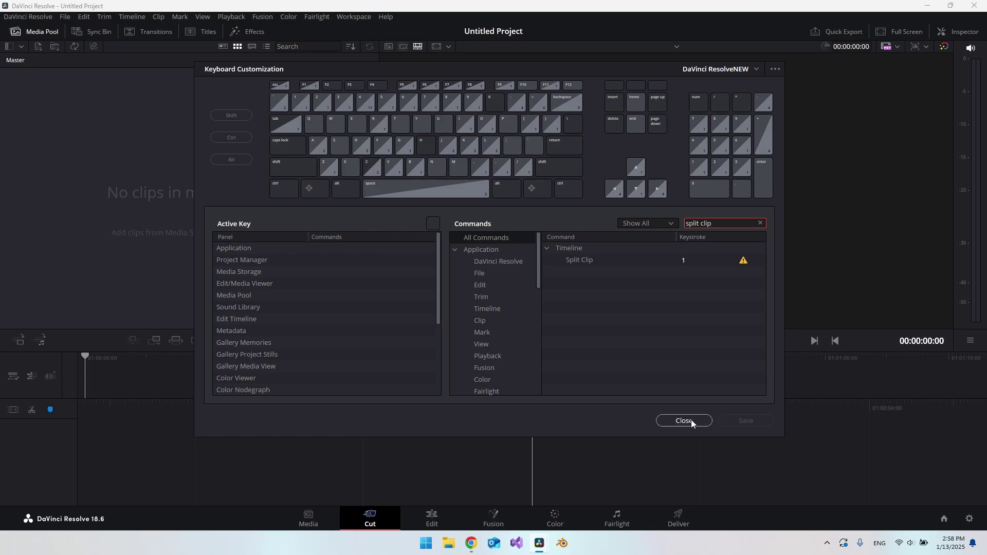
- Close the keyboard settings and sort the media pool clips by Date Time
left_click(676, 418)
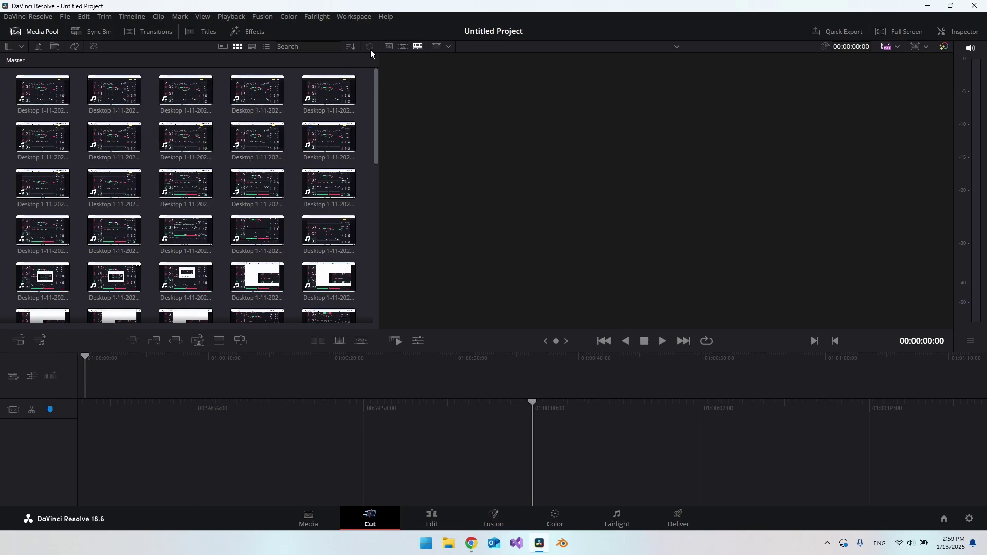
left_click(352, 47)
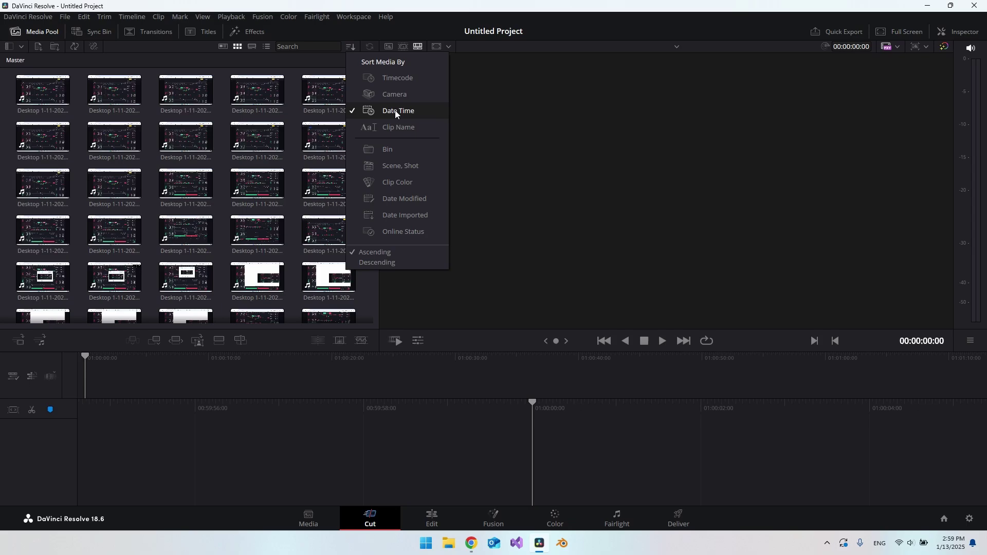
left_click(298, 69)
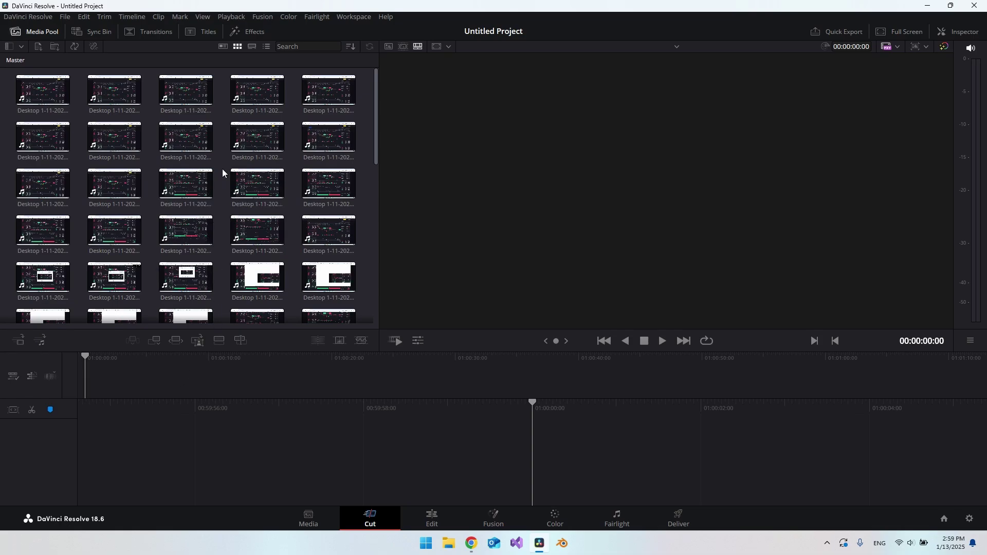
- Select all media pool clips and drag them onto the timeline to create Timeline 1
key("ctrl+a")
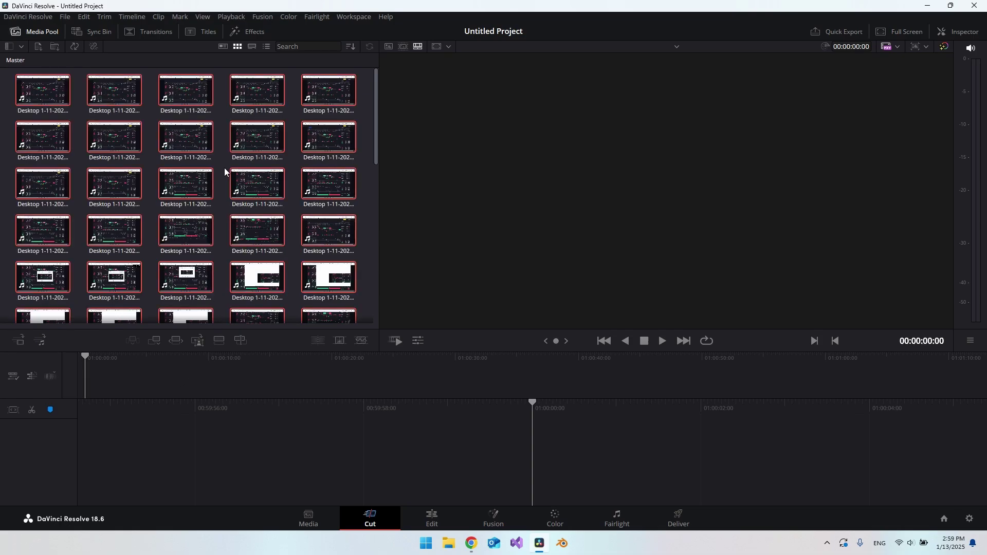
left_click_drag(40, 89, 84, 381)
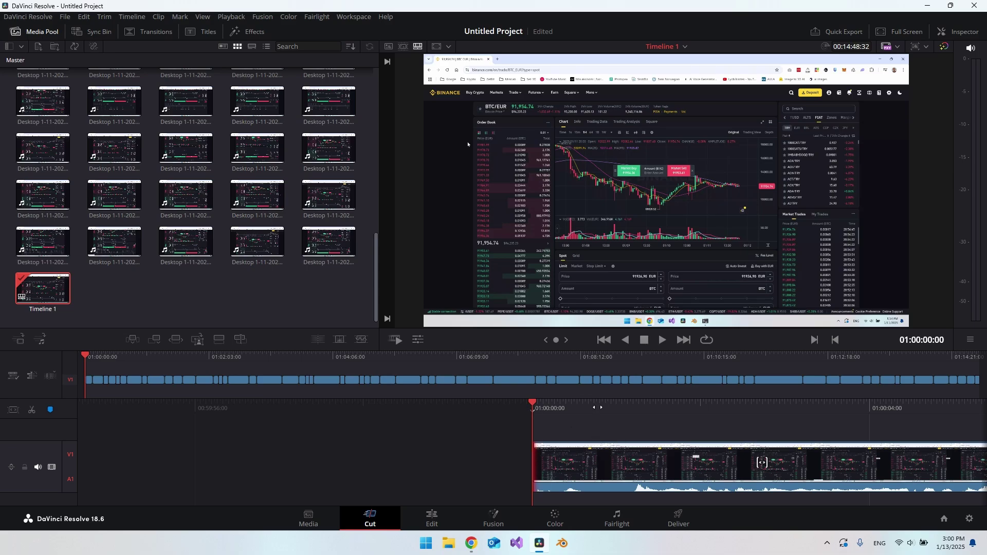
- Split the clip after its opening second, save, and delete the unwanted first piece
key("space")
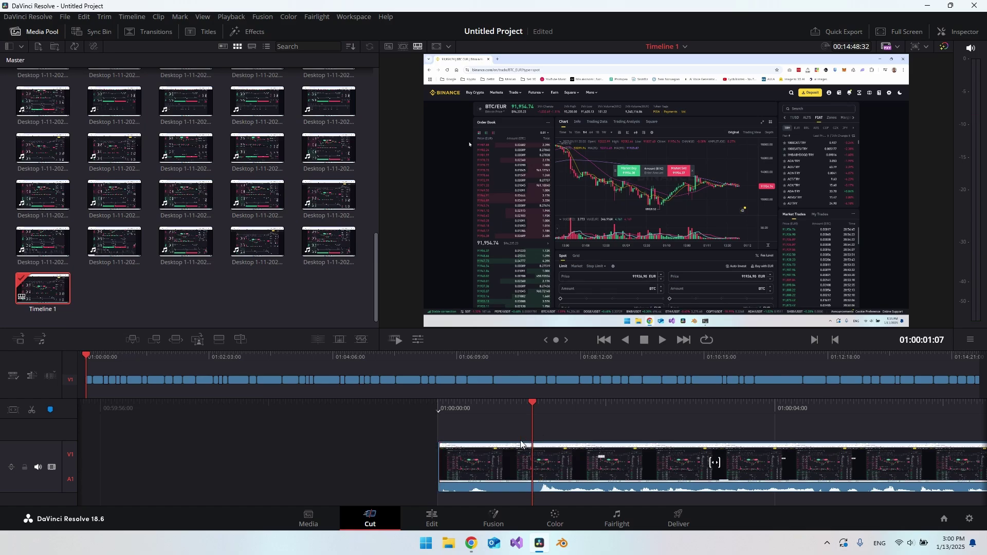
key("ctrl+b")
key("ctrl+s")
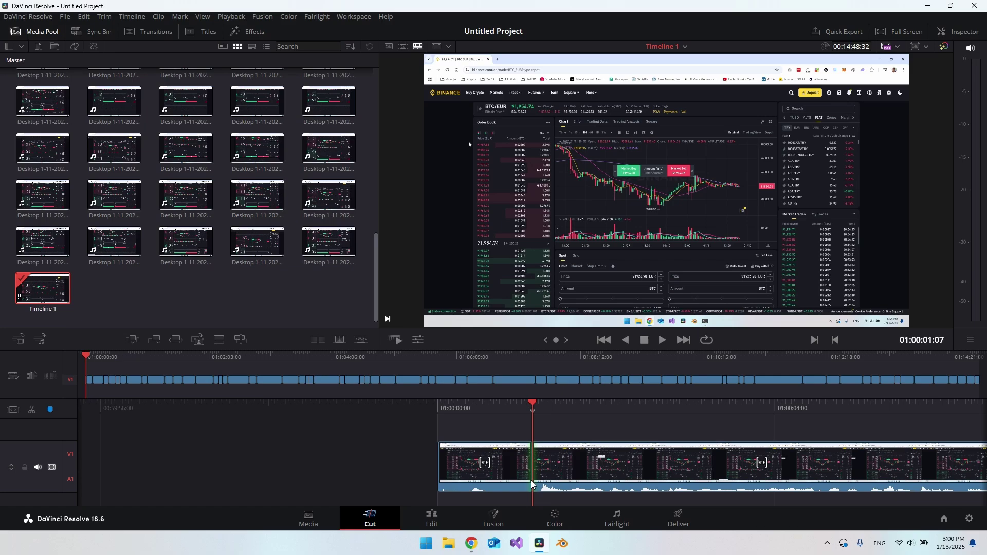
left_click_drag(469, 425, 501, 469)
key("Delete")
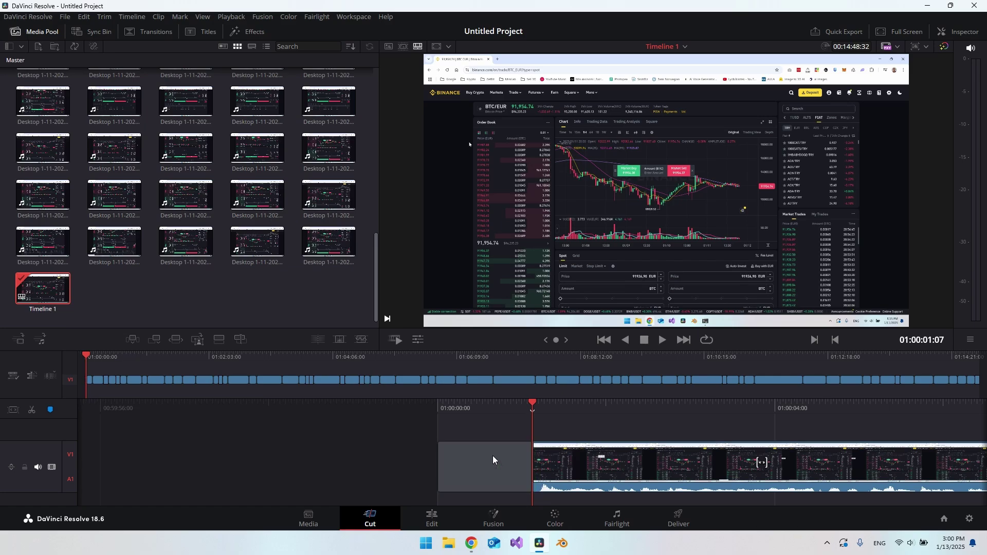
- Ripple-delete the leftover gap so the clip starts at 01:00:00:00, and mute A1
left_click_drag(469, 425, 491, 457)
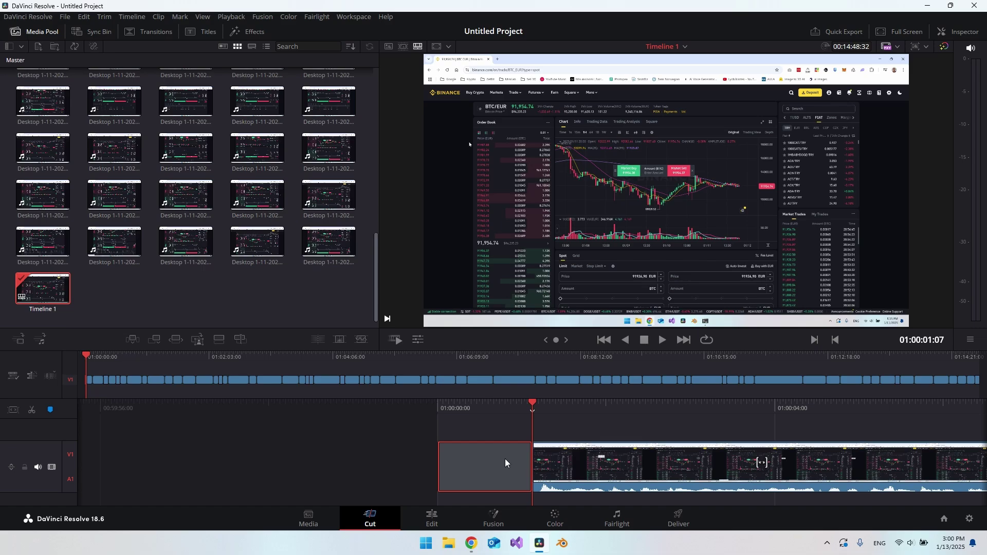
key("Delete")
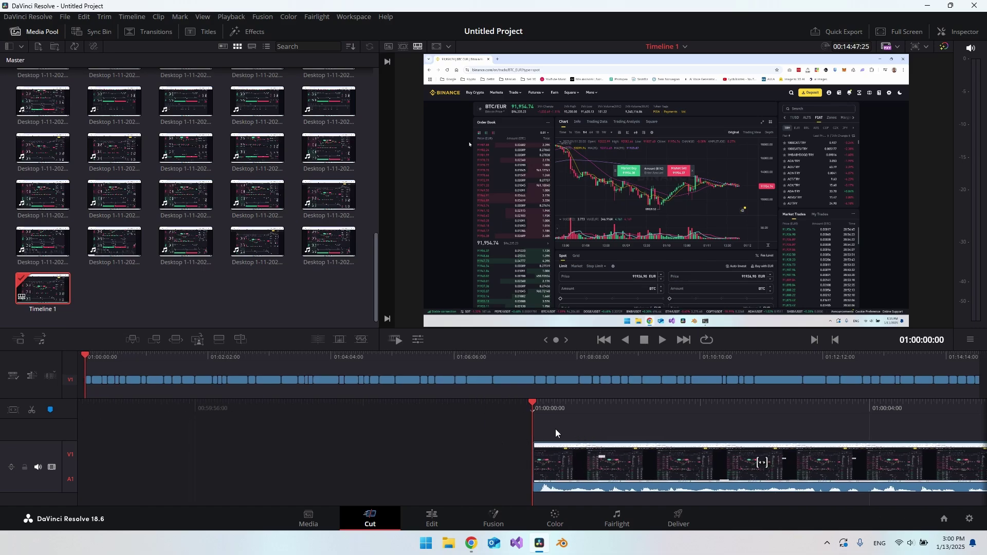
left_click(37, 467)
left_click(37, 469)
key("space")
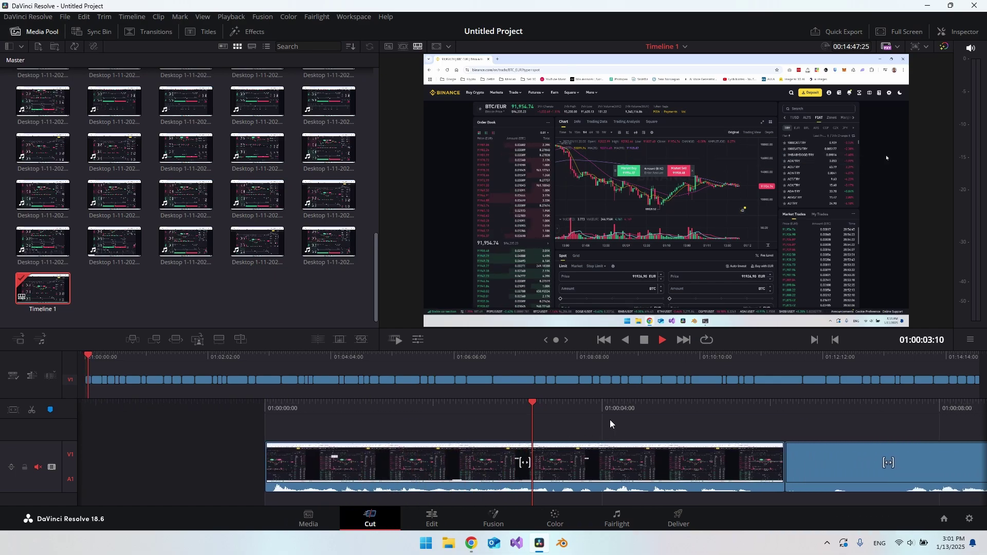
- Split V1/A1 at 01:00:05:49 and again at 01:00:07:32
key("space")
key("space")
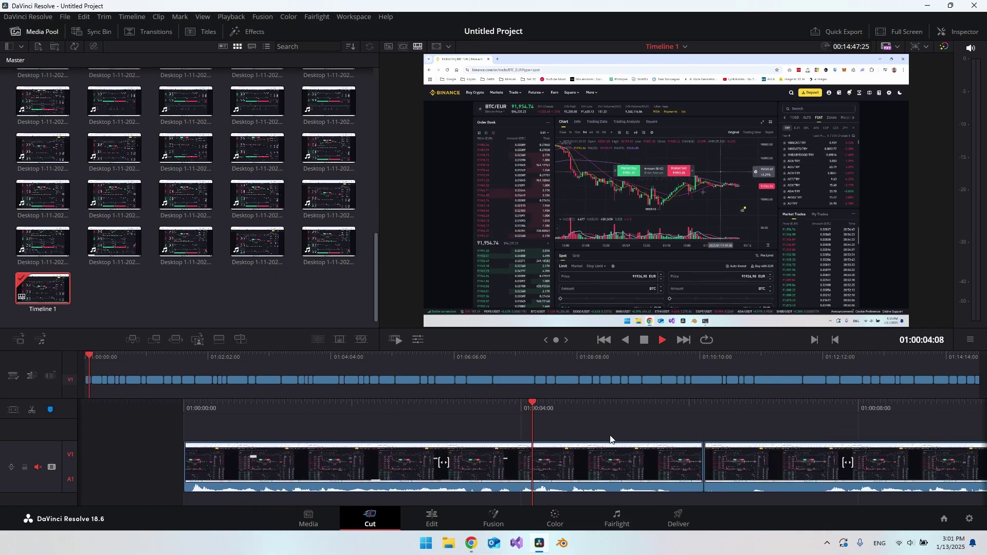
key("space")
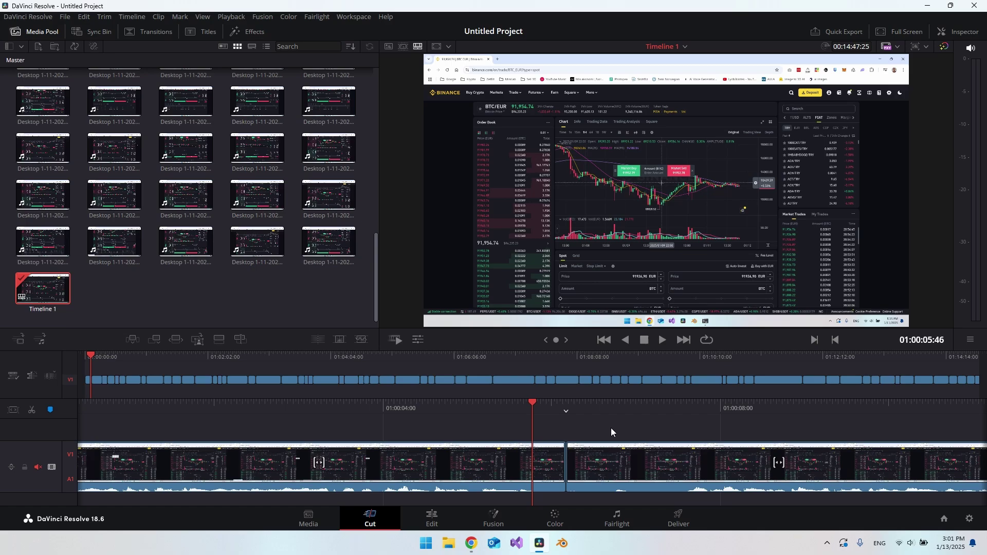
key("Right")
key("Right")
key("Right")
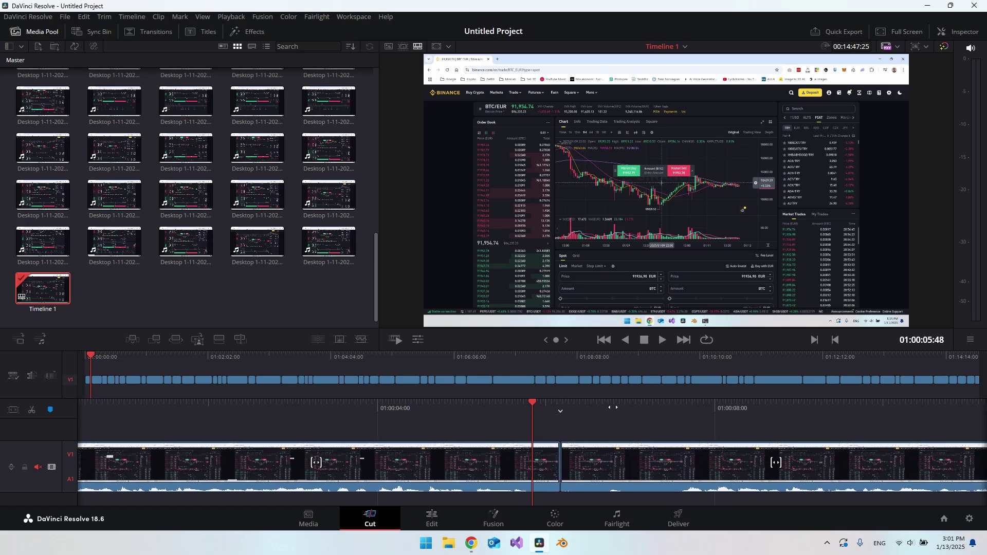
key("ctrl+b")
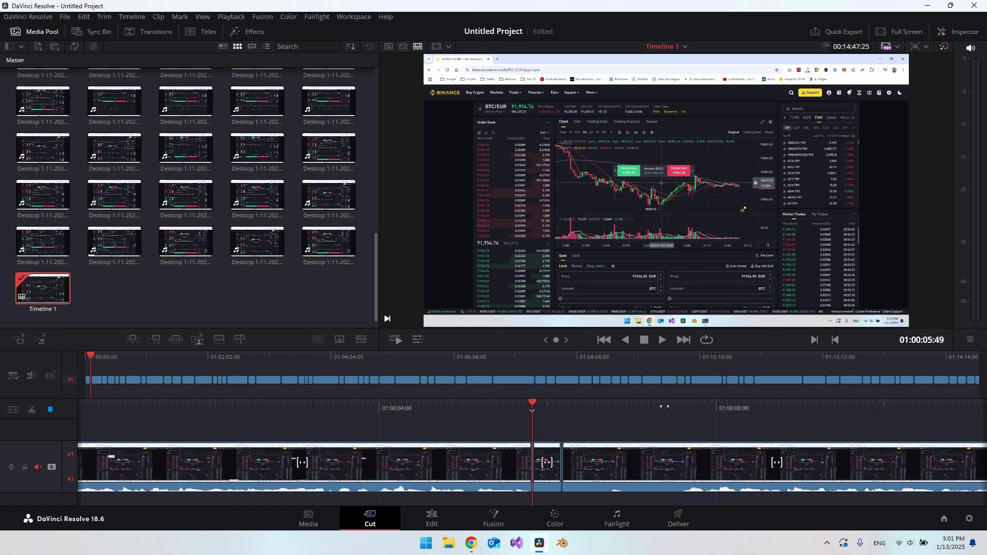
left_click_drag(682, 400, 537, 489)
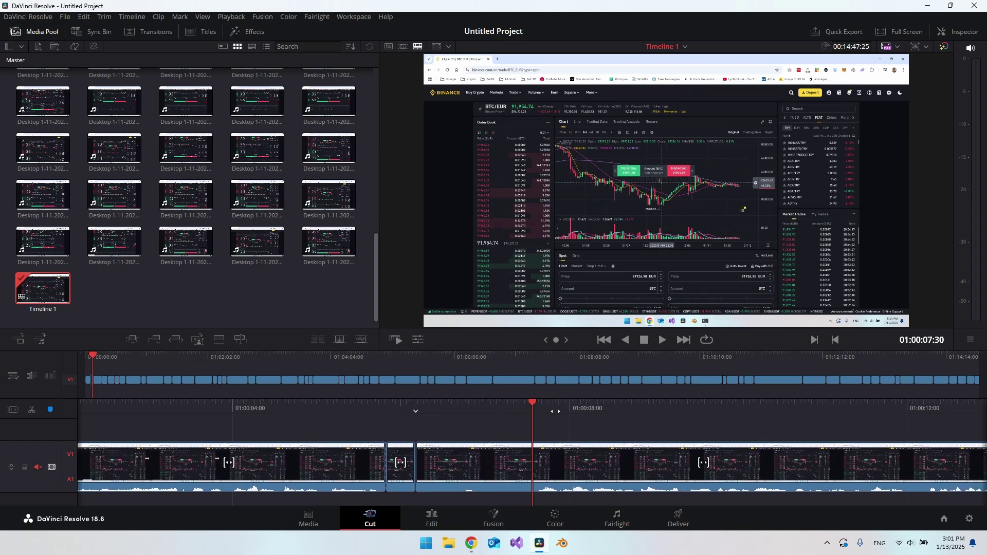
key("ctrl+b")
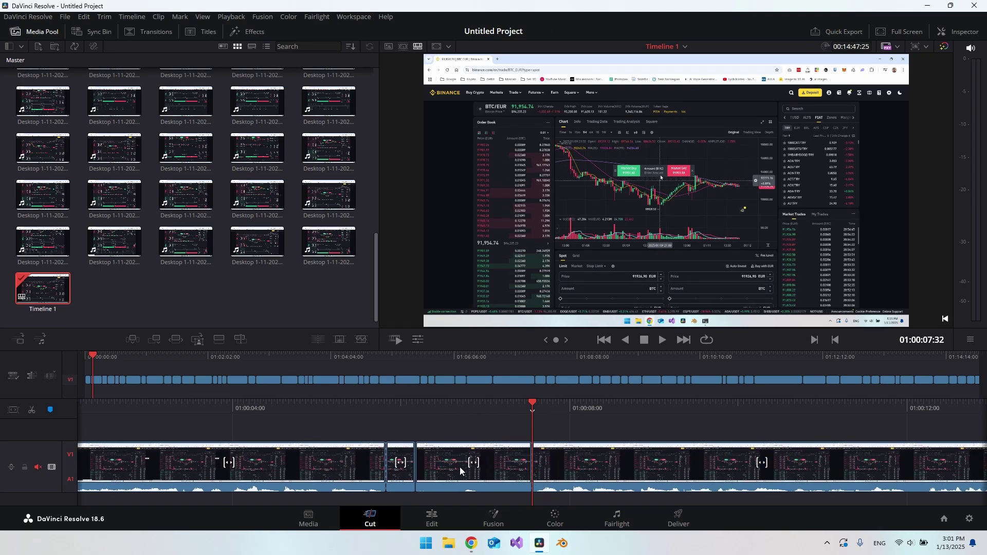
- Delete the pieces between the two cuts, close the gap, and play back the result
left_click_drag(401, 425, 488, 474)
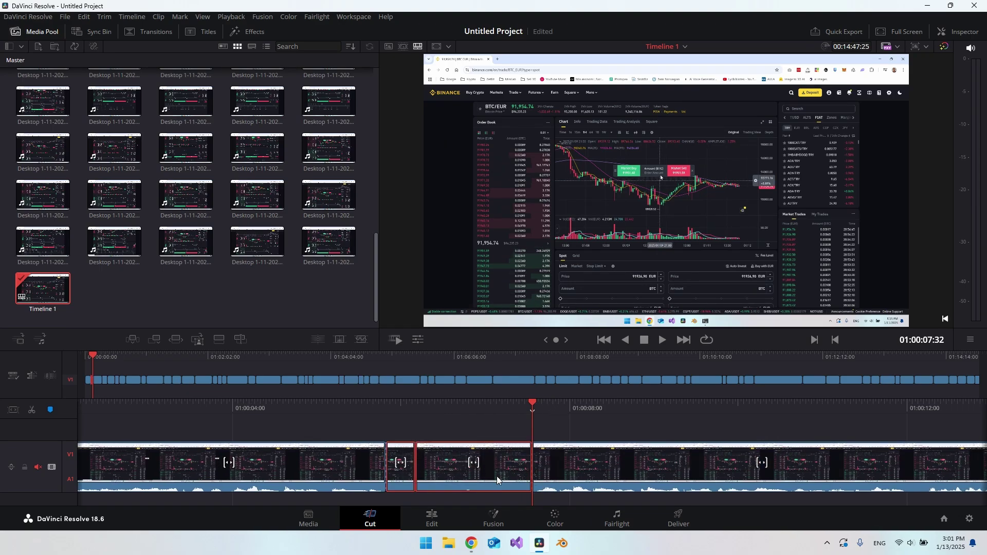
key("Delete")
left_click(461, 458)
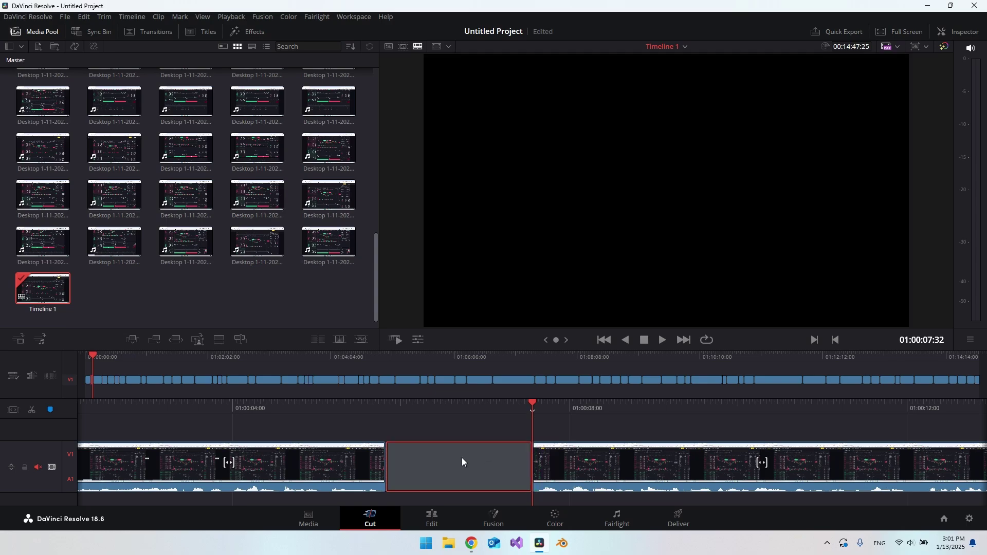
key("Delete")
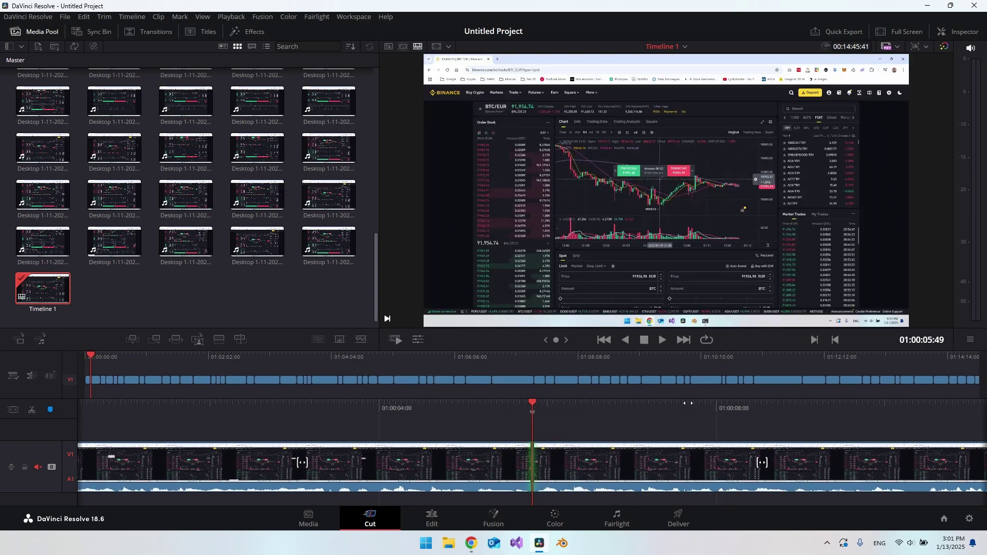
key("space")
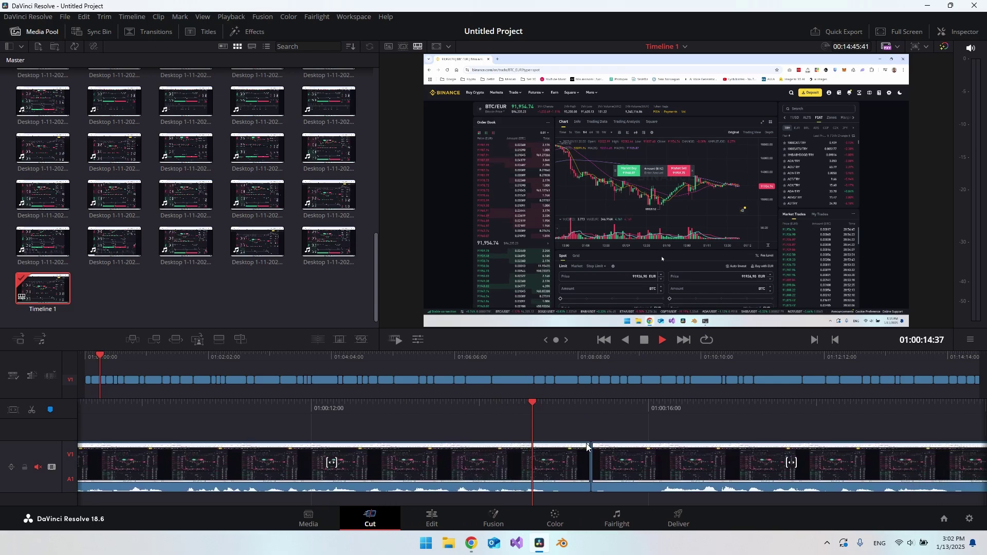
- Delete the two short pieces before 01:00:16 and close the gap so clips join at 01:00:14:48
key("space")
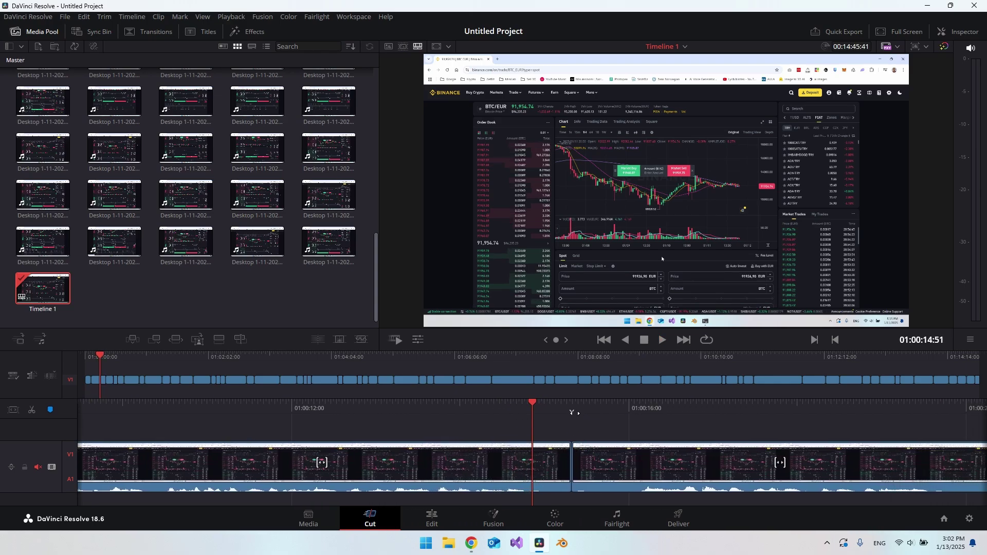
left_click_drag(577, 405, 558, 413)
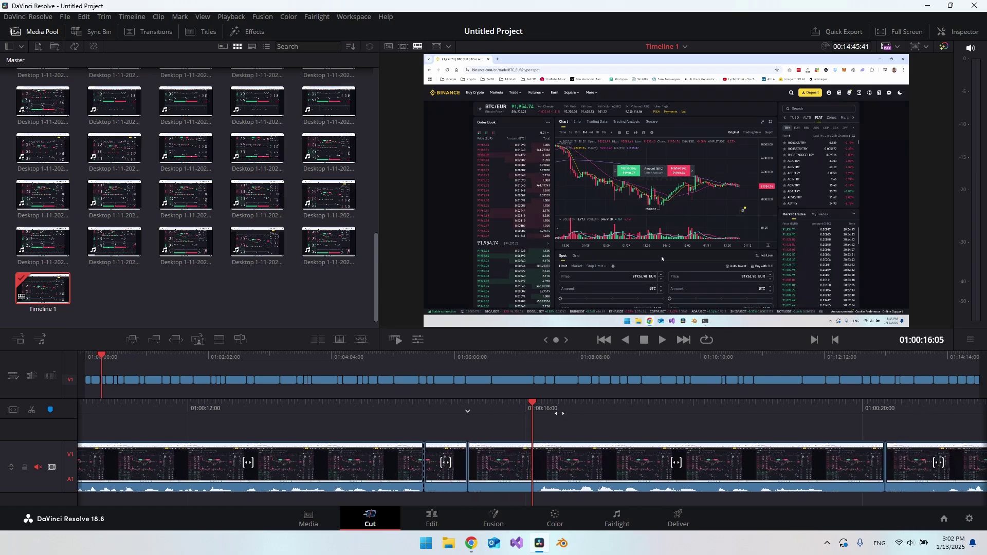
left_click(445, 460)
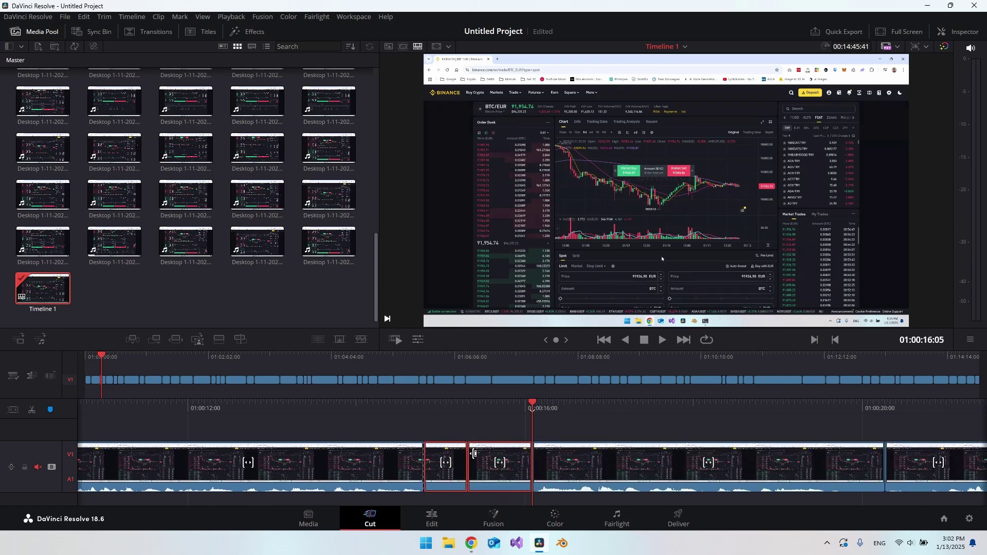
left_click(498, 465, "ctrl")
key("BackSpace")
left_click(492, 468)
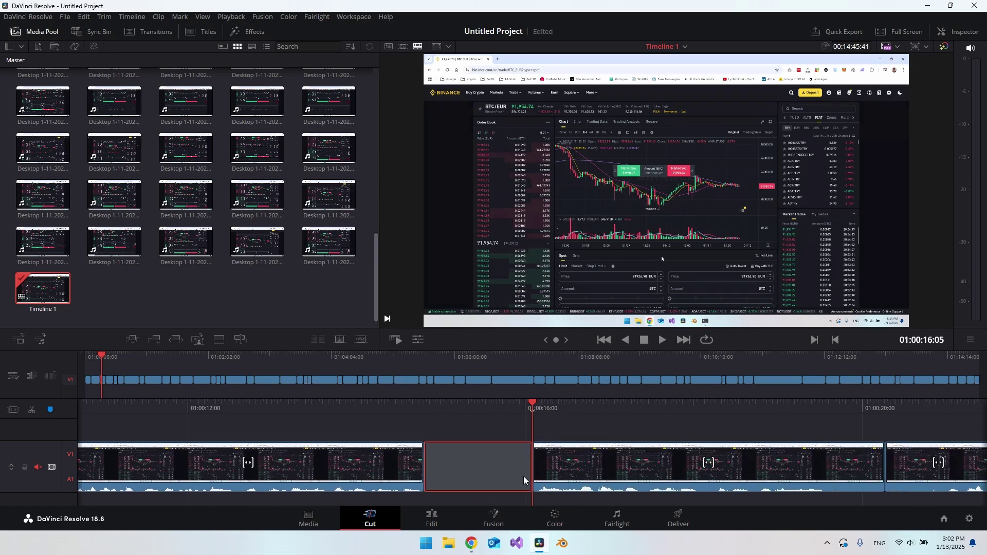
key("BackSpace")
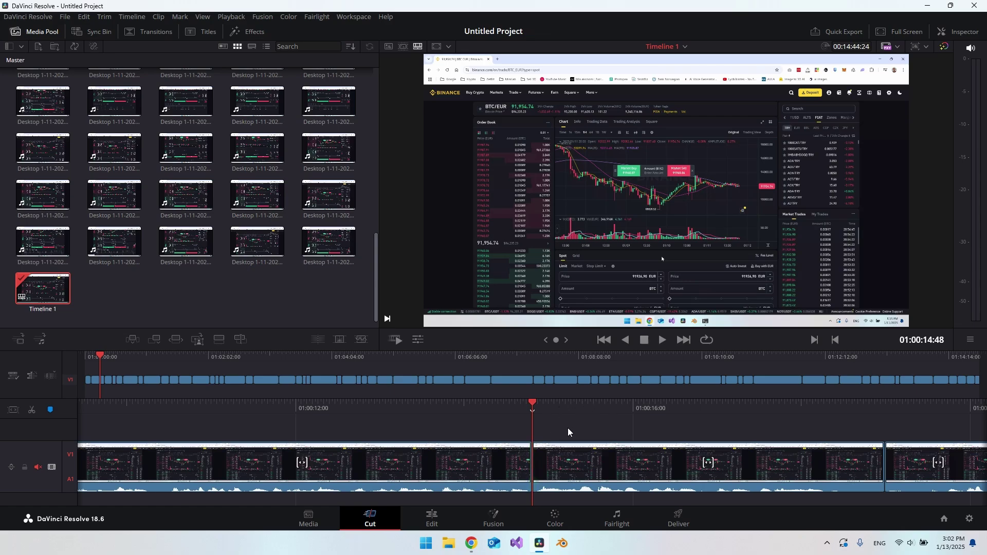